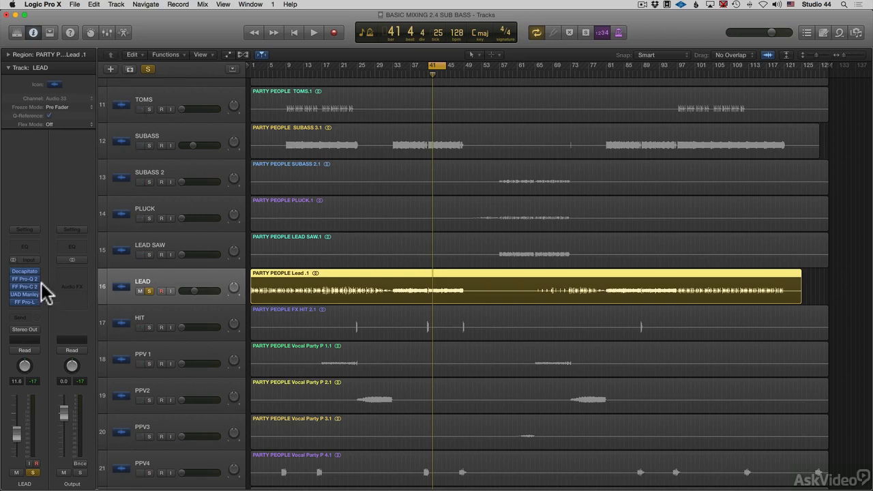
- Play back the soloed LEAD track with its plug-in chain, and stop playback
mouse_move(29, 268)
key("space")
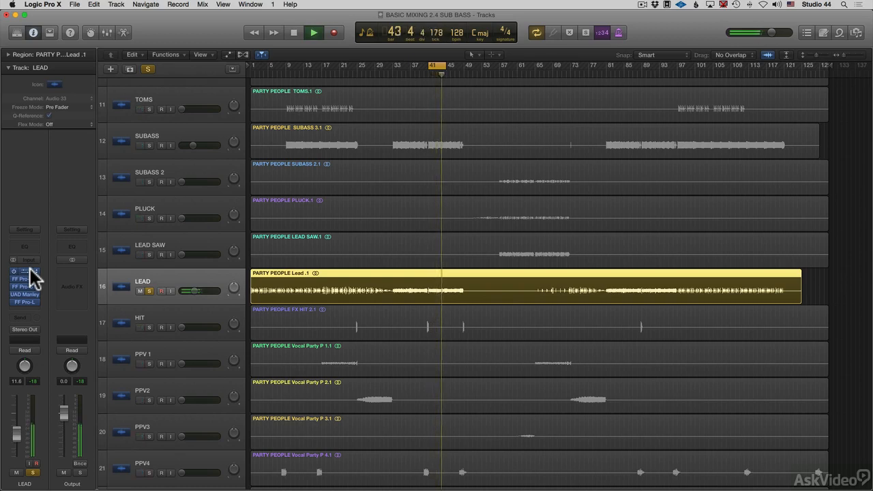
key("space")
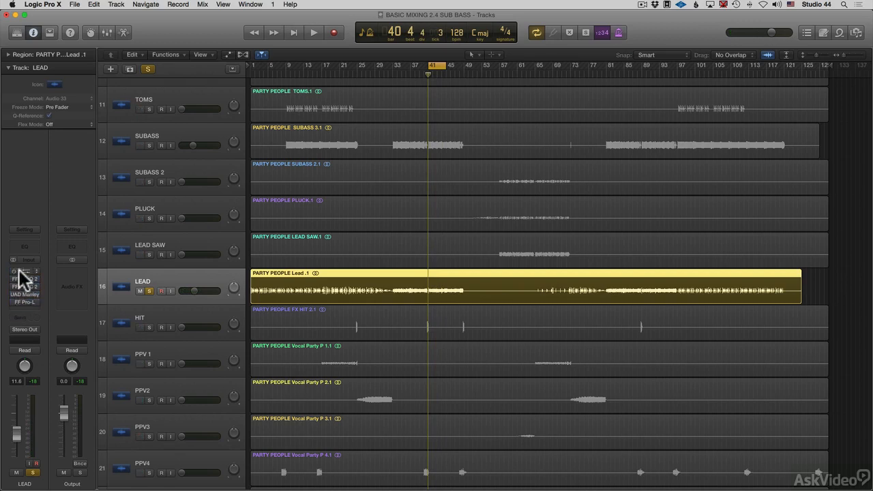
- Open the Decapitator on the LEAD track, compare its active and bypassed sound during playback, and close it while active
left_click(19, 271)
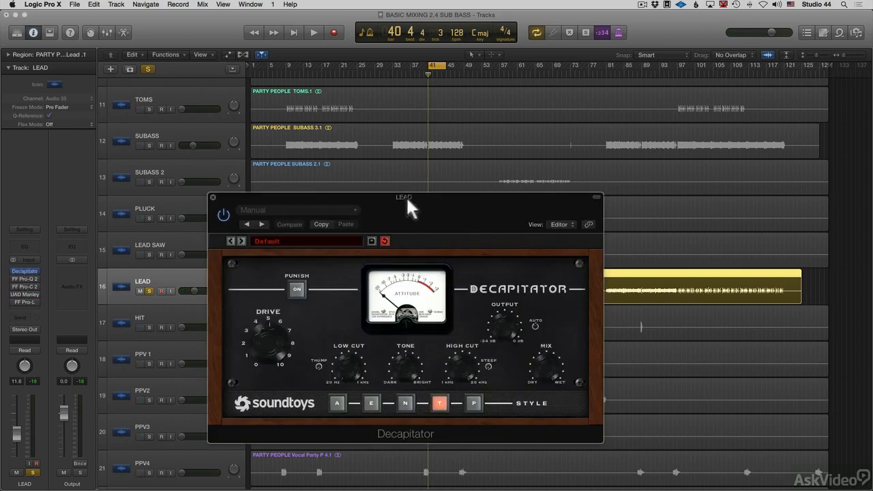
left_click_drag(407, 197, 452, 167)
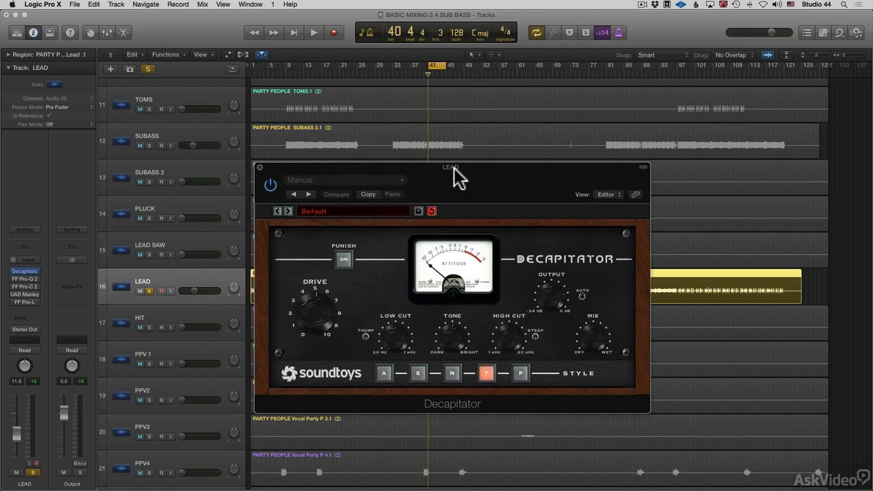
key("space")
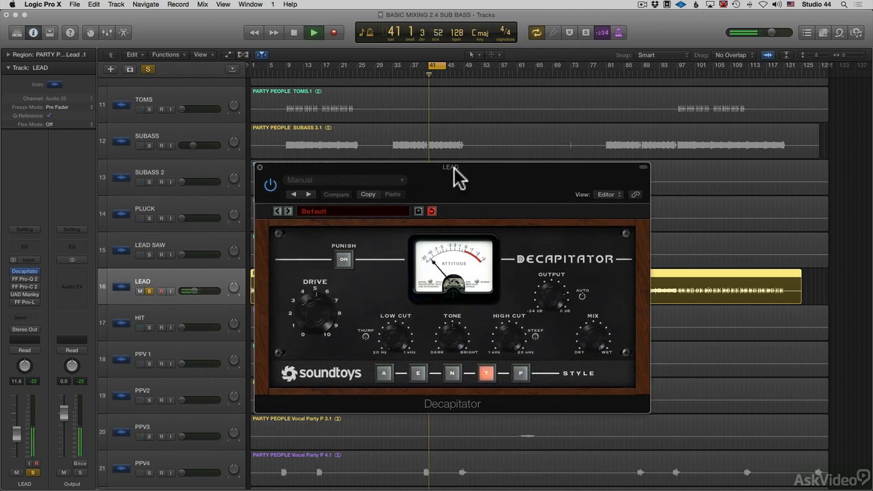
left_click(269, 184)
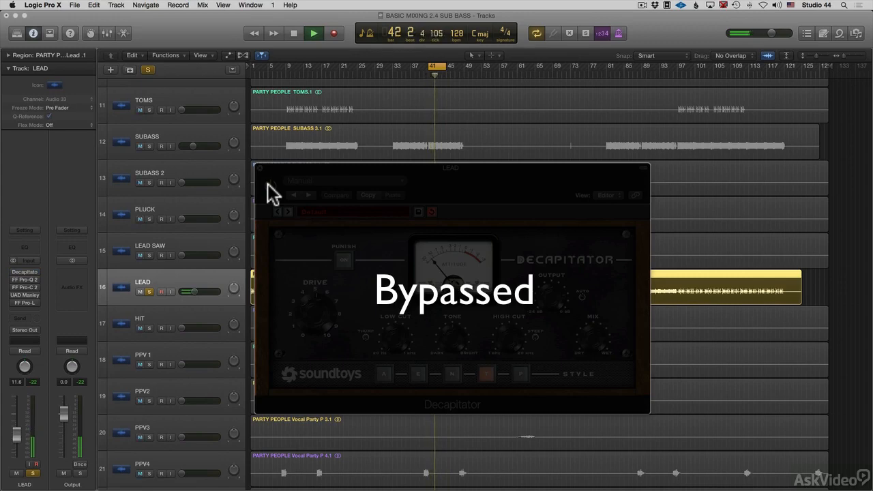
left_click(269, 184)
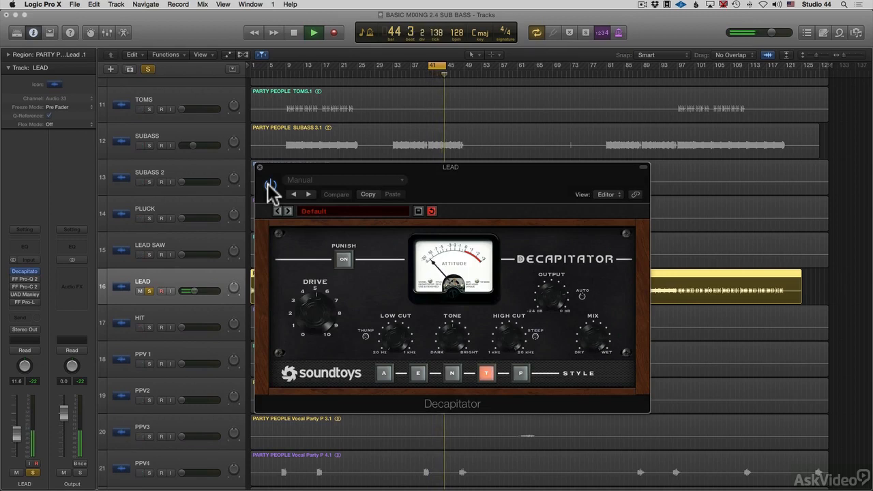
key("space")
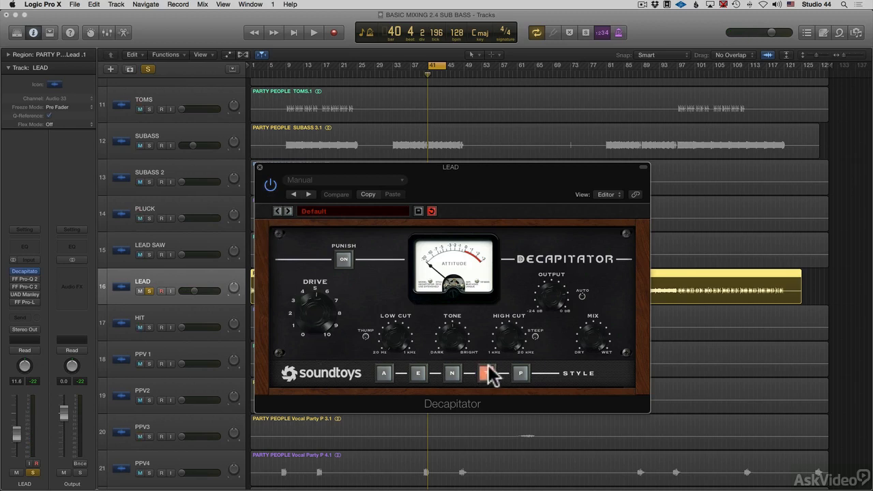
left_click(259, 168)
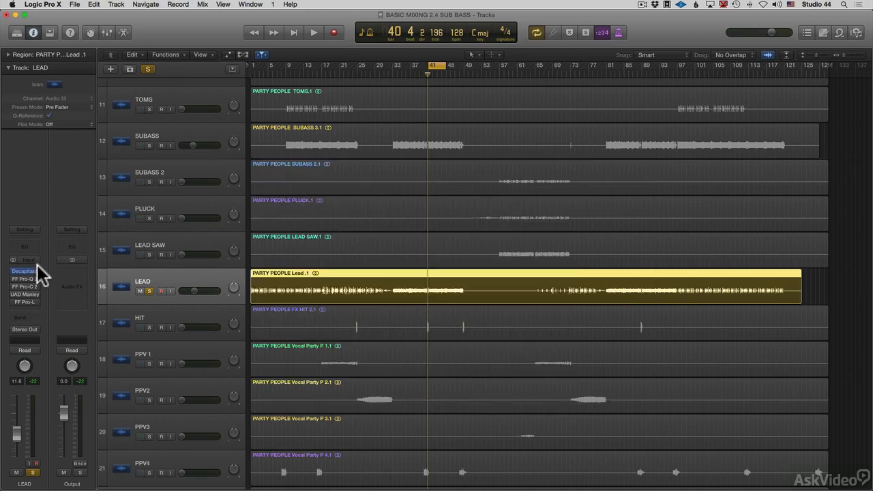
- Open the FF Pro-Q 2 equalizer on the LEAD track, compare its active and bypassed sound during playback, and close it while active
left_click(24, 279)
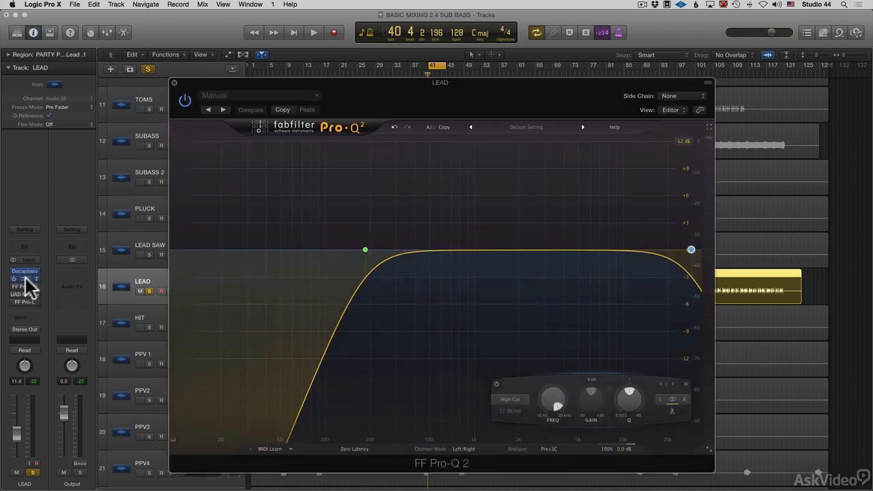
left_click_drag(385, 87, 385, 77)
key("space")
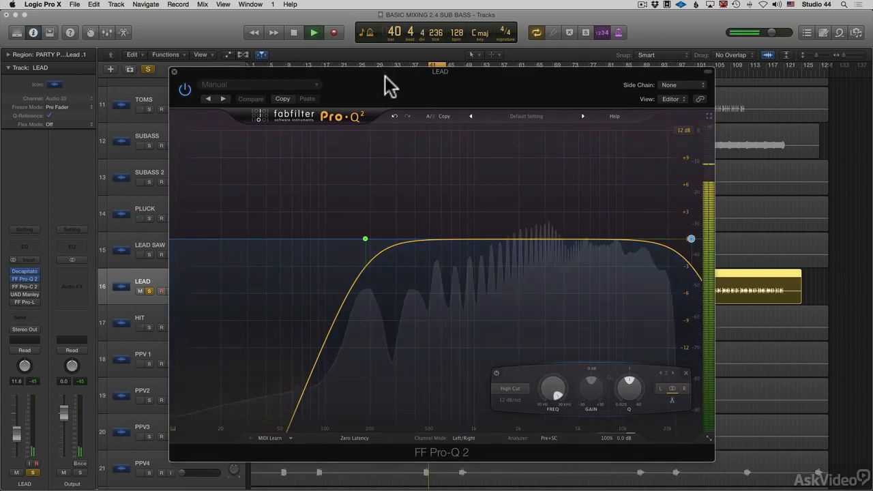
left_click(185, 90)
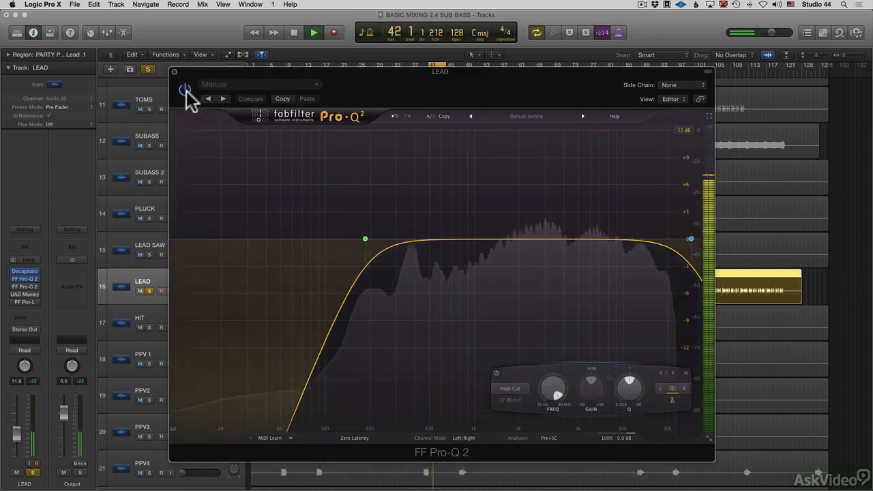
left_click(186, 91)
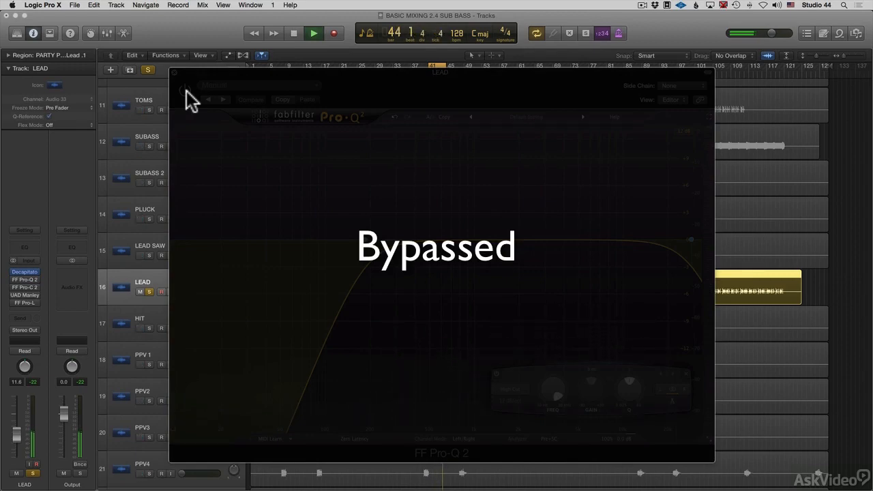
left_click(187, 91)
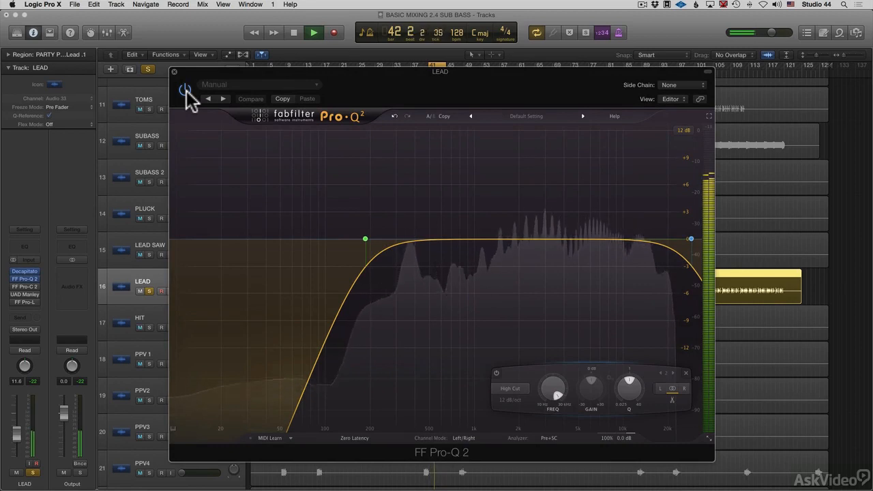
key("space")
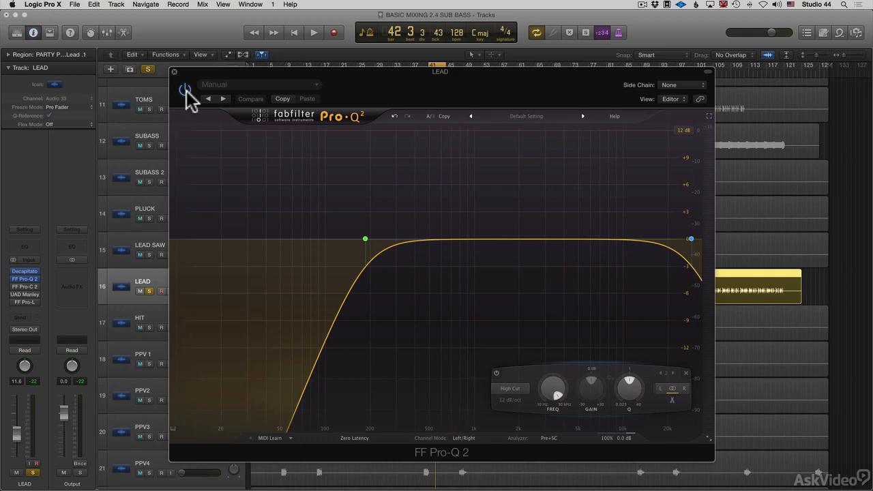
left_click(173, 71)
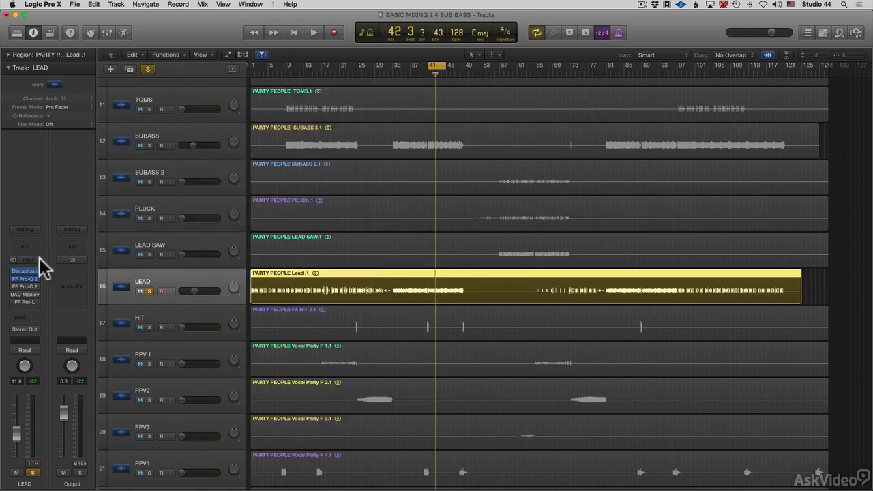
- Open the FF Pro-C 2 compressor on the LEAD track and examine its attack, release and ratio settings
left_click(20, 287)
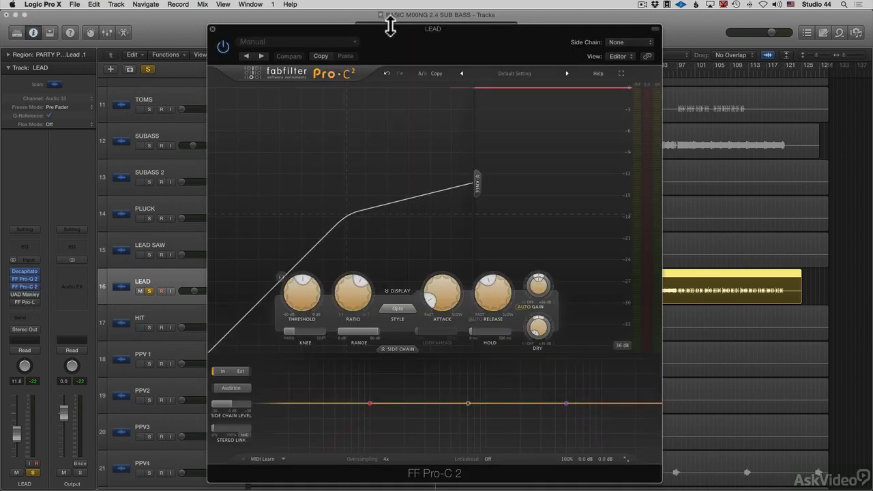
left_click_drag(390, 26, 390, 13)
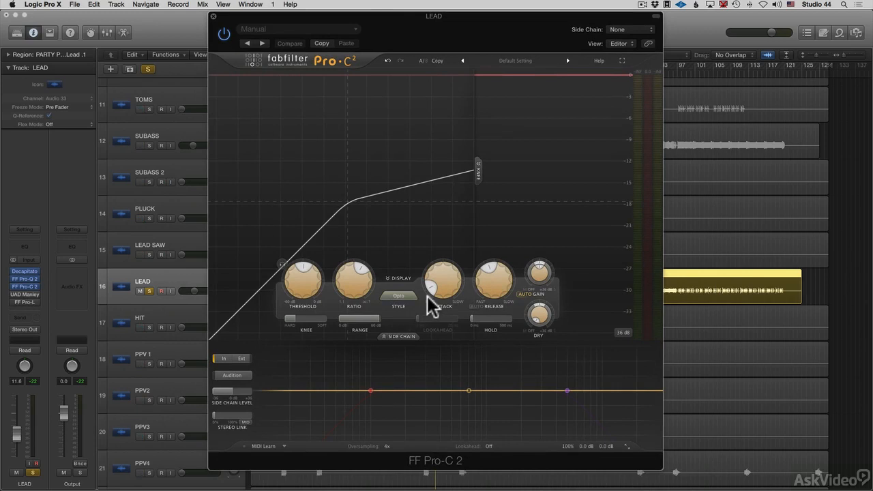
mouse_move(482, 292)
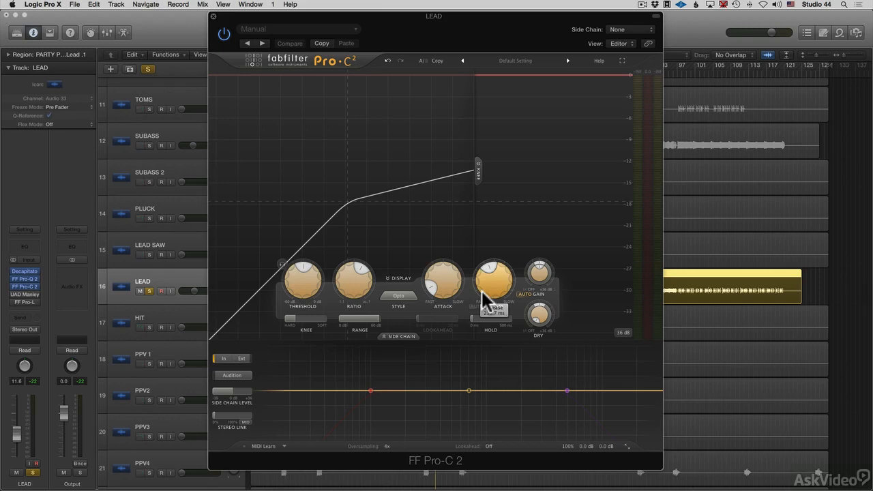
mouse_move(356, 295)
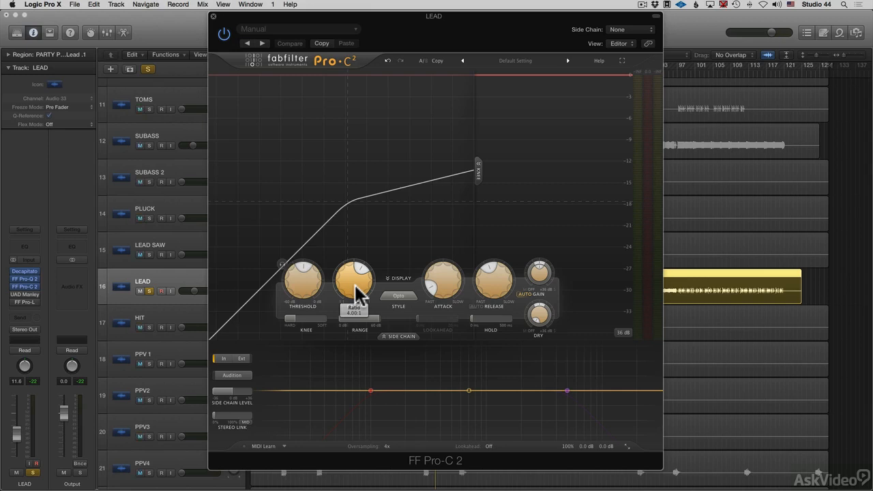
- Play the lead with the FF Pro-C 2 compressor active and bypassed, leave it active, and close its window
key("space")
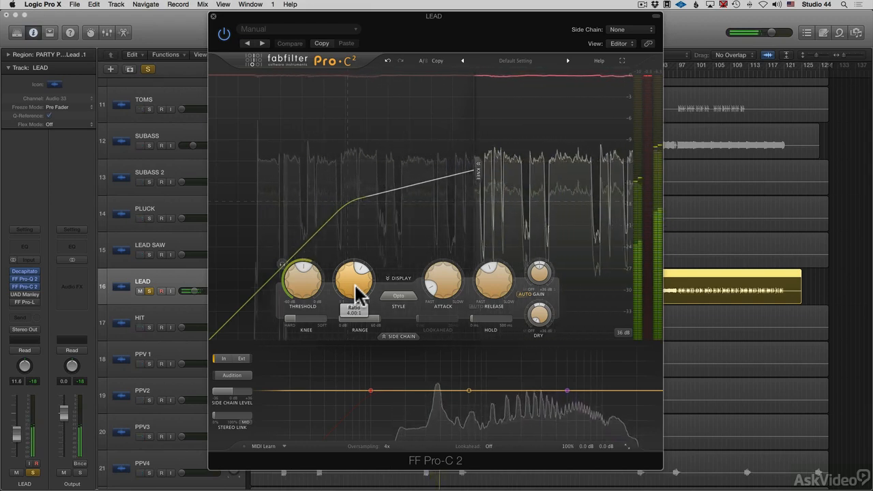
left_click(223, 33)
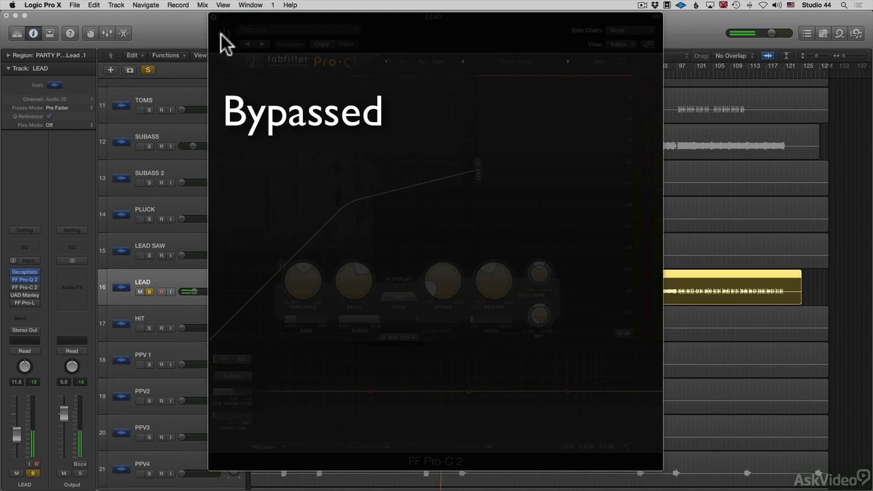
left_click(223, 32)
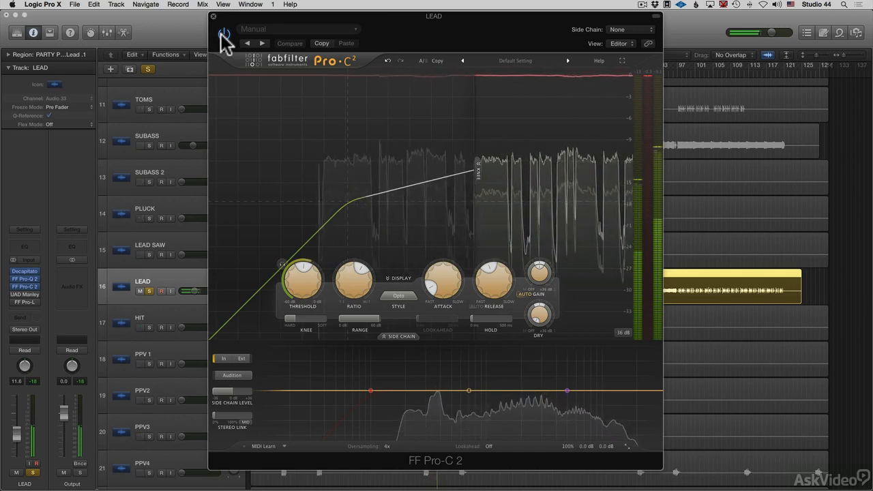
key("space")
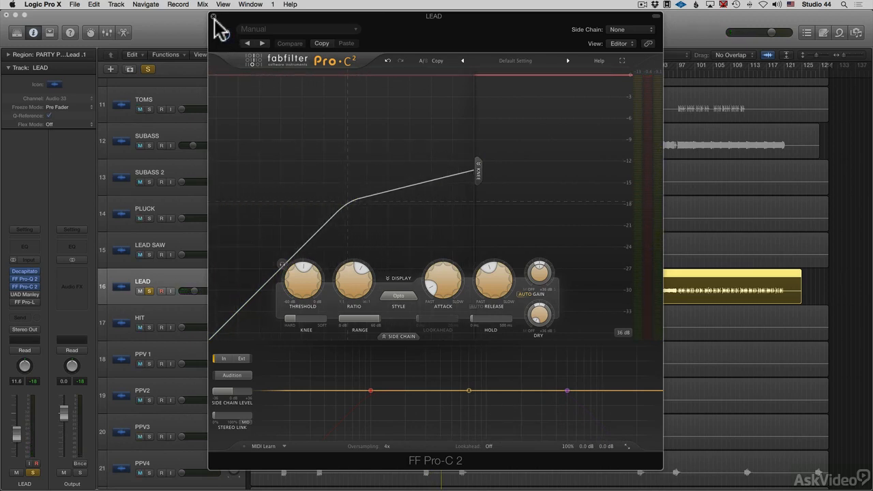
left_click(213, 16)
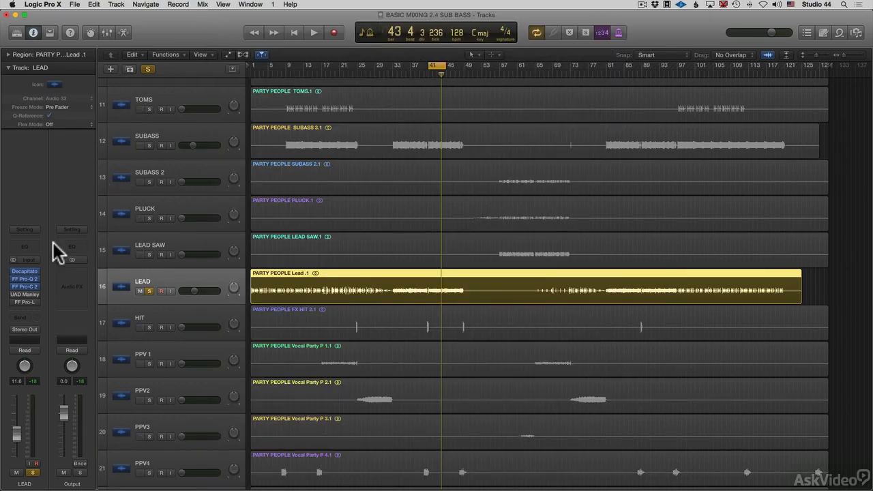
- Open the UAD Manley Massive Passive equalizer on the LEAD track and examine its boosted 220–10K band
left_click(14, 295)
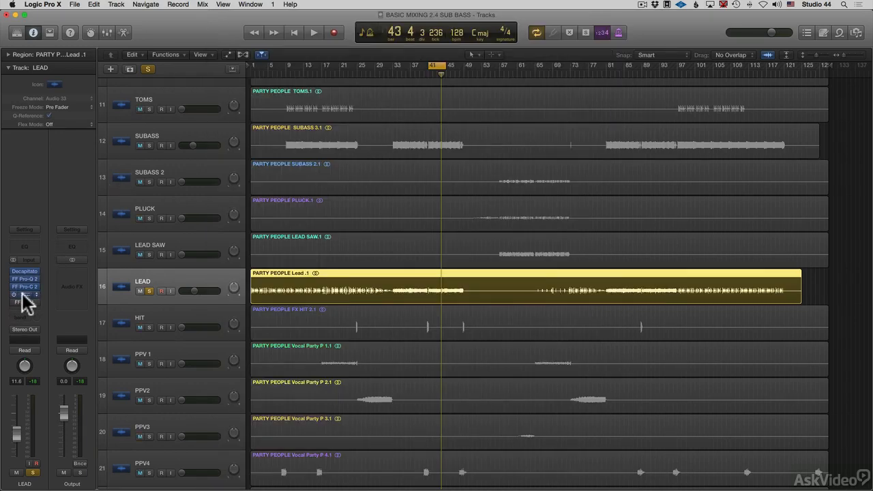
left_click(24, 294)
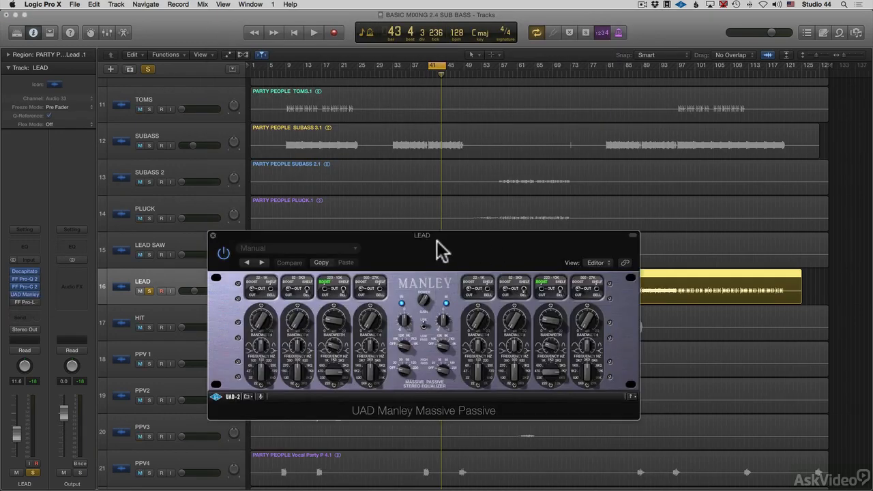
left_click_drag(436, 241, 448, 221)
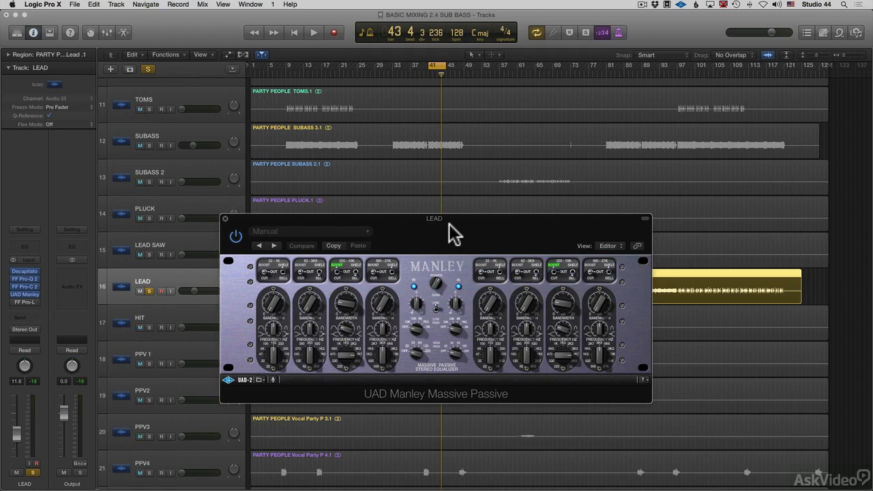
left_click_drag(575, 288, 566, 299)
- Compare the lead's sound with the Manley Massive Passive active and bypassed during playback, stop playback, and leave the equalizer active
key("space")
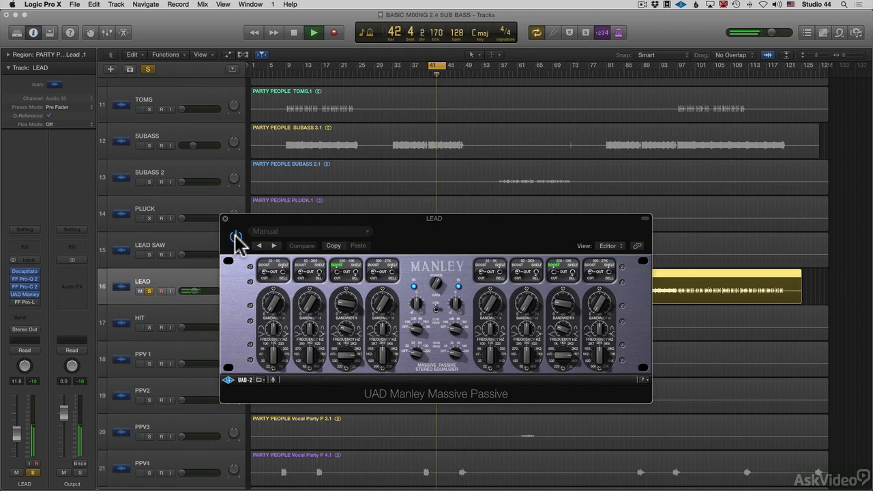
left_click(236, 237)
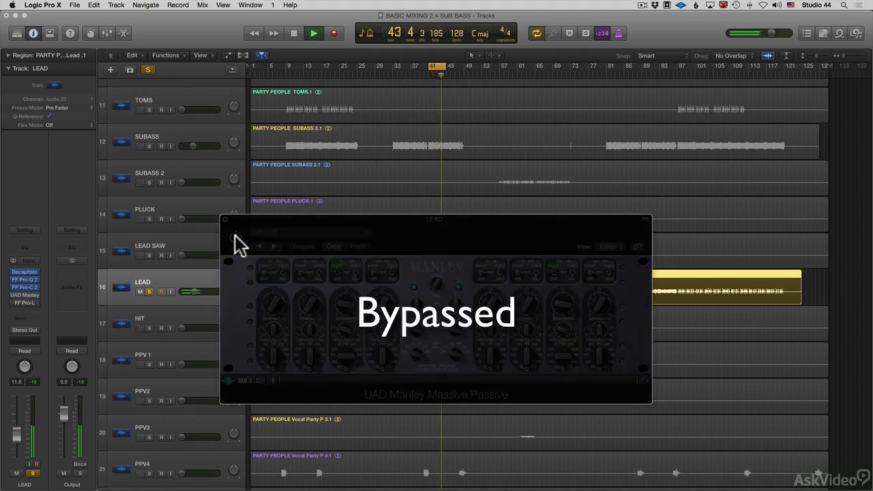
left_click(235, 237)
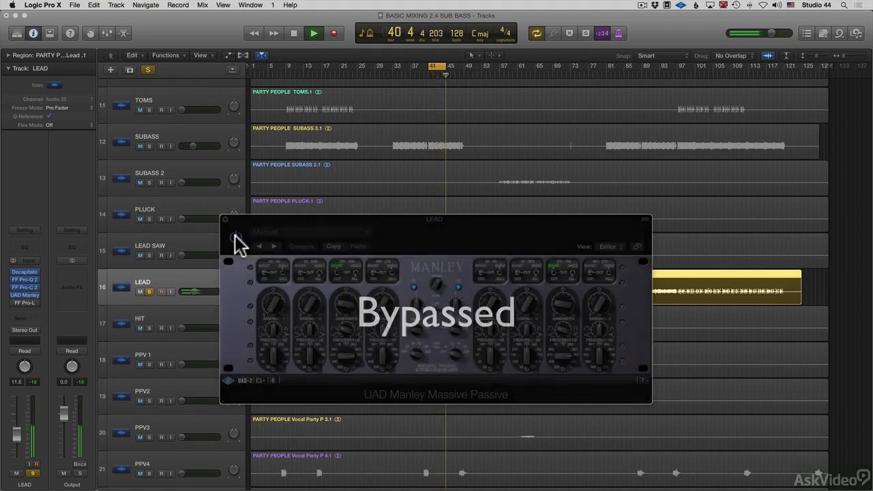
left_click(235, 237)
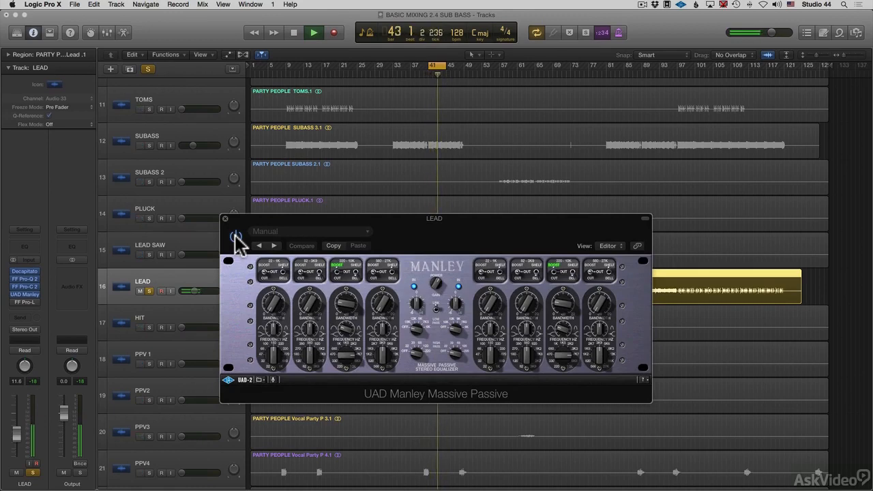
left_click(235, 237)
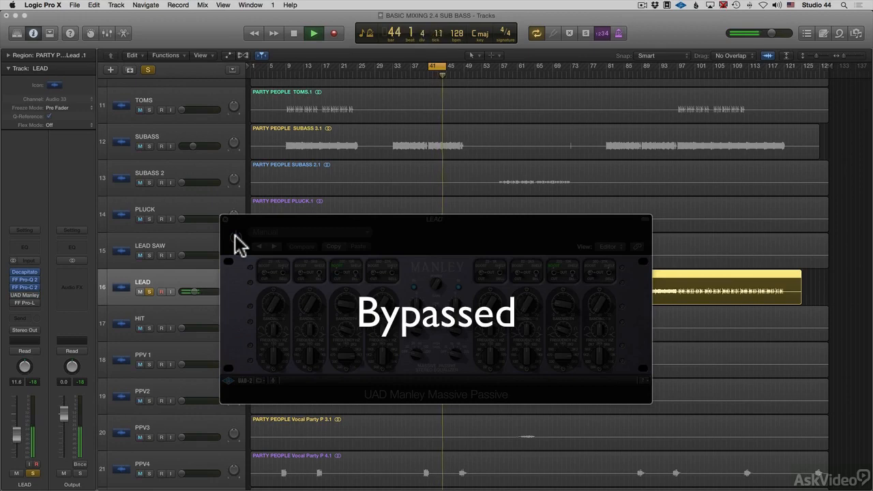
key("space")
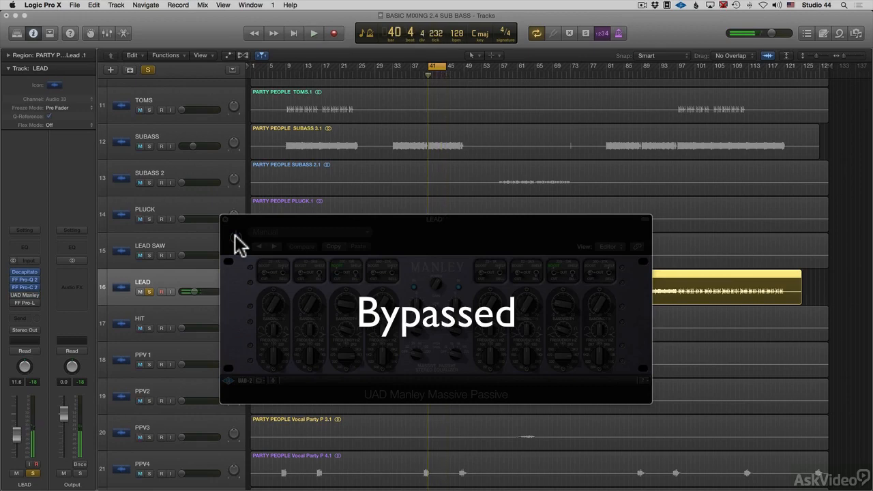
left_click(235, 237)
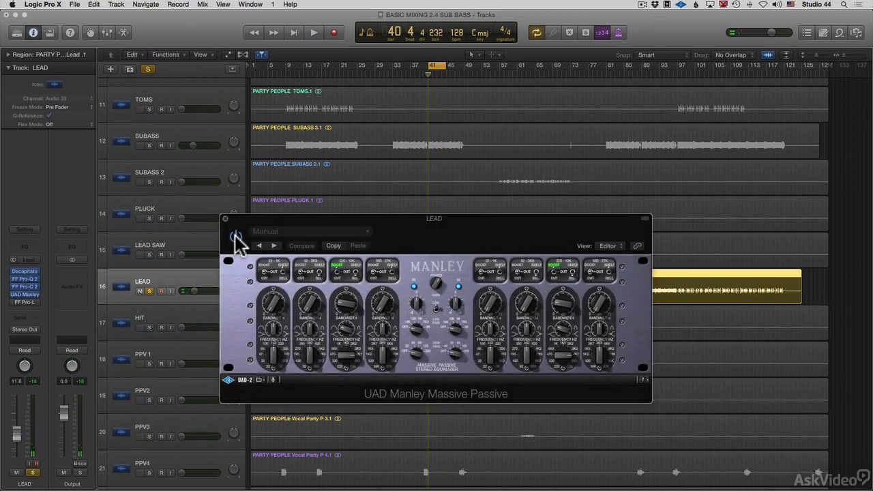
- Open the FF Pro-L limiter on the LEAD track, compare the lead with it active and bypassed during playback, and close its window
left_click(26, 304)
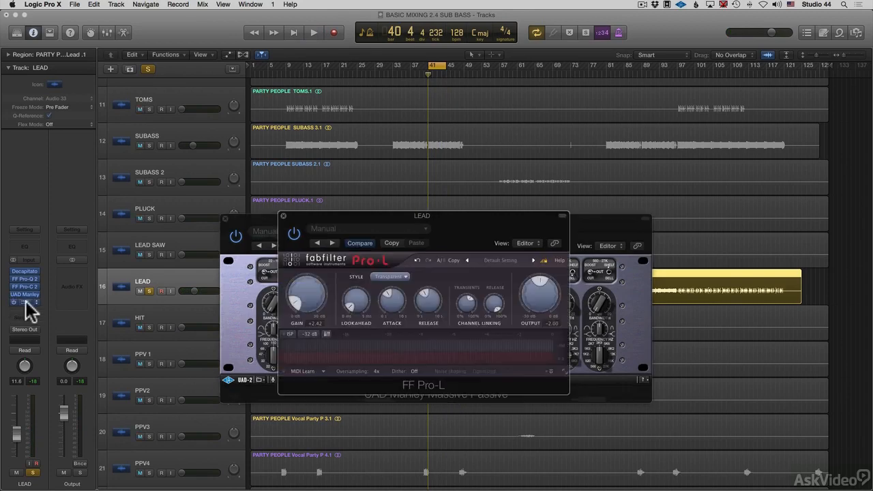
left_click(226, 219)
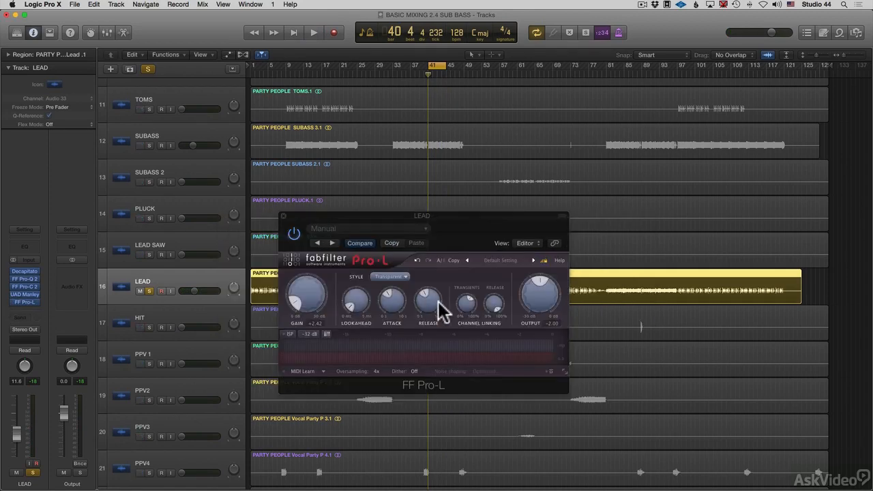
key("space")
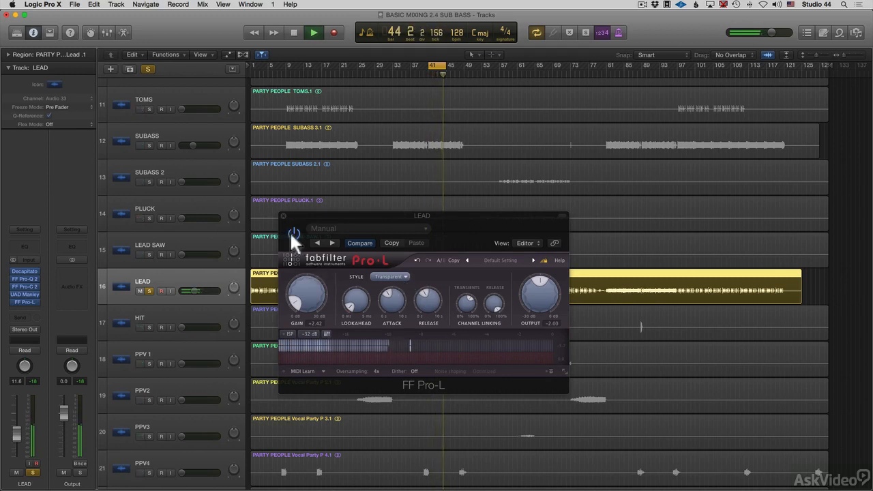
left_click(292, 234)
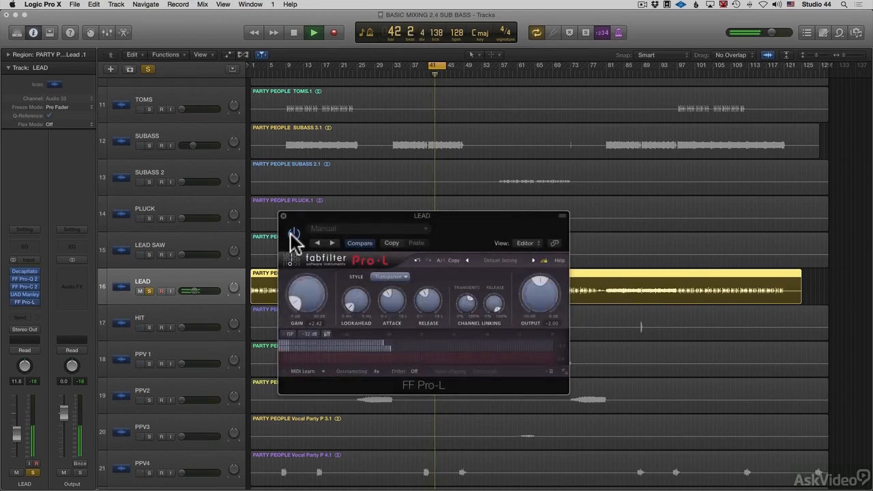
left_click(292, 234)
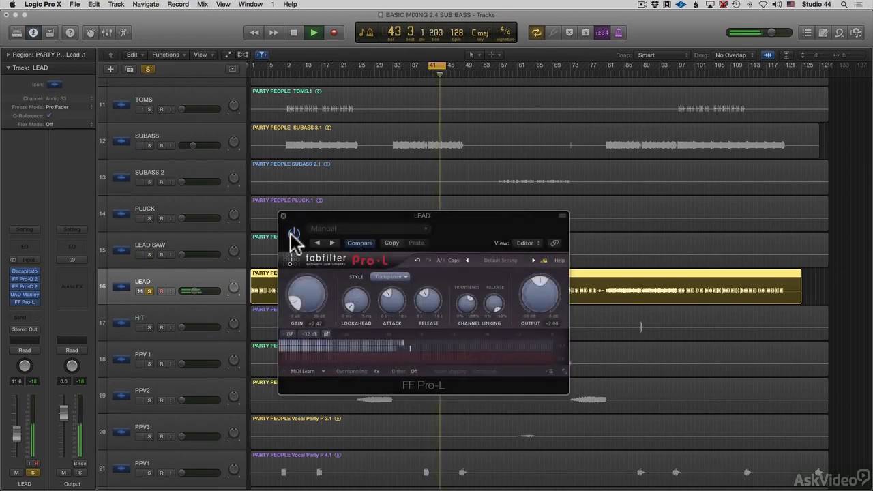
key("space")
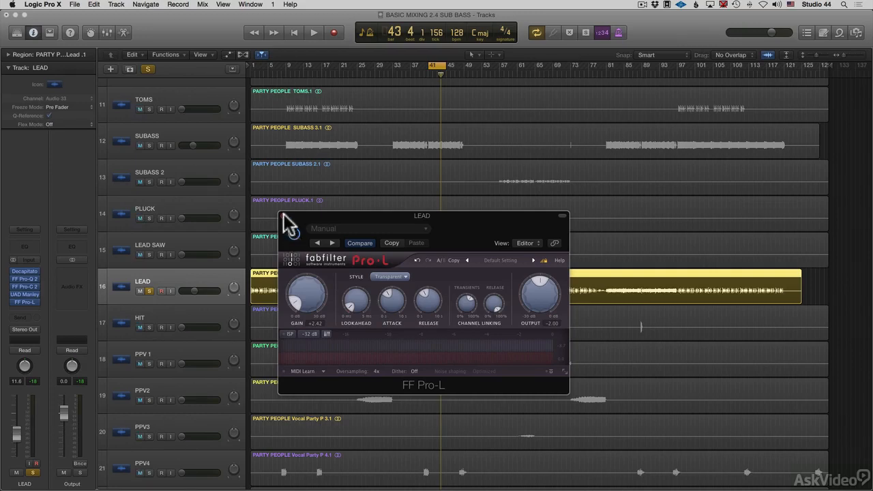
left_click(283, 215)
- Play the soloed LEAD track with its full effects chain, and unsolo it to hear it in the full mix
key("space")
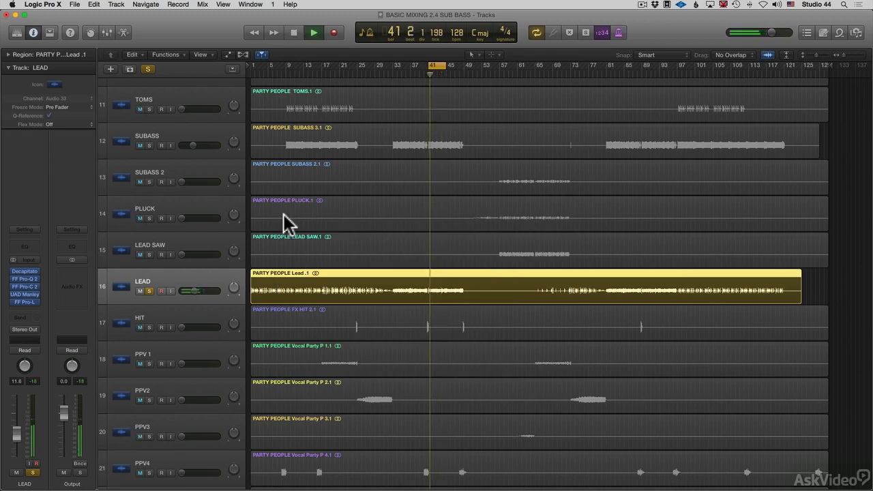
key("space")
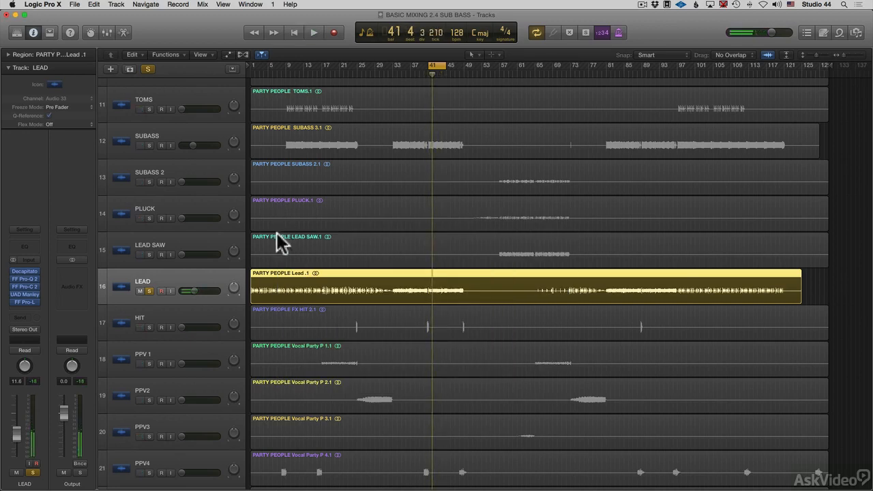
left_click(148, 290)
key("space")
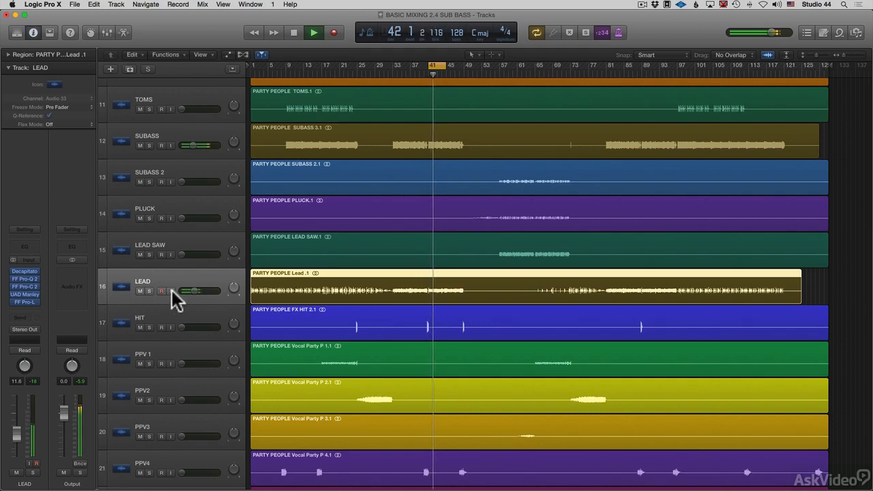
- Lower the SUBASS track's volume to -22.0 dB while the full mix plays, and stop playback
left_click(144, 136)
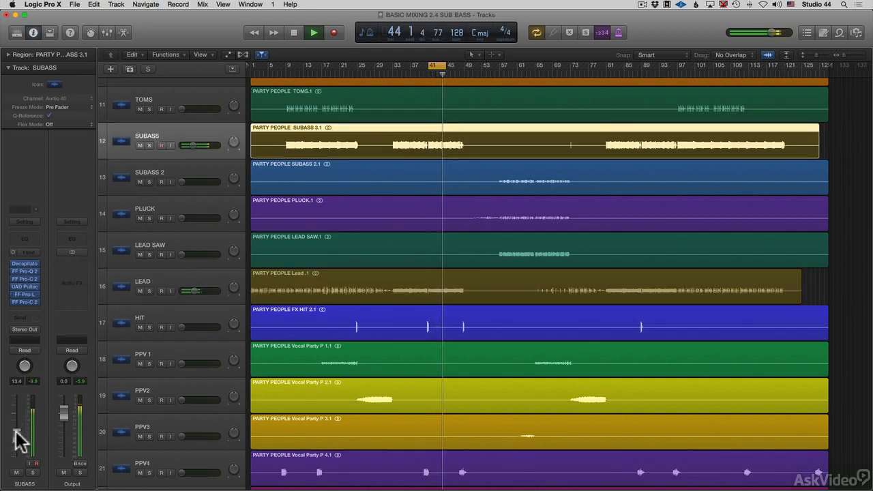
left_click_drag(15, 434, 15, 437)
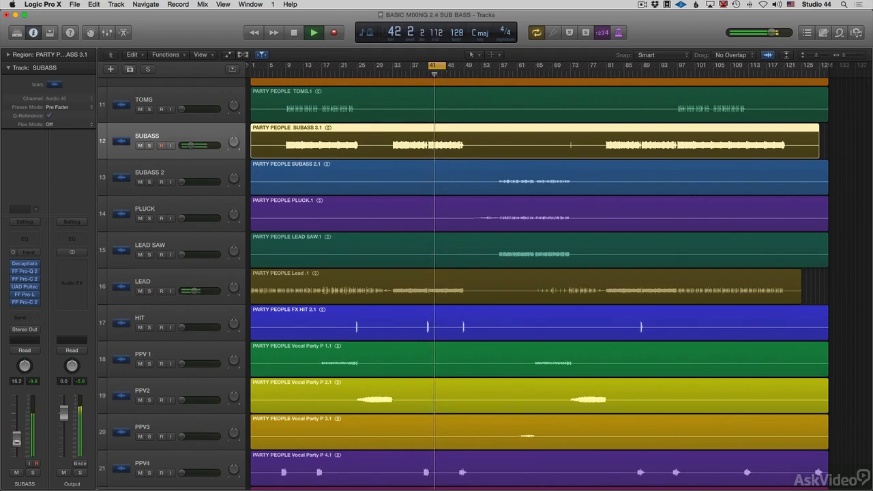
left_click_drag(17, 438, 17, 446)
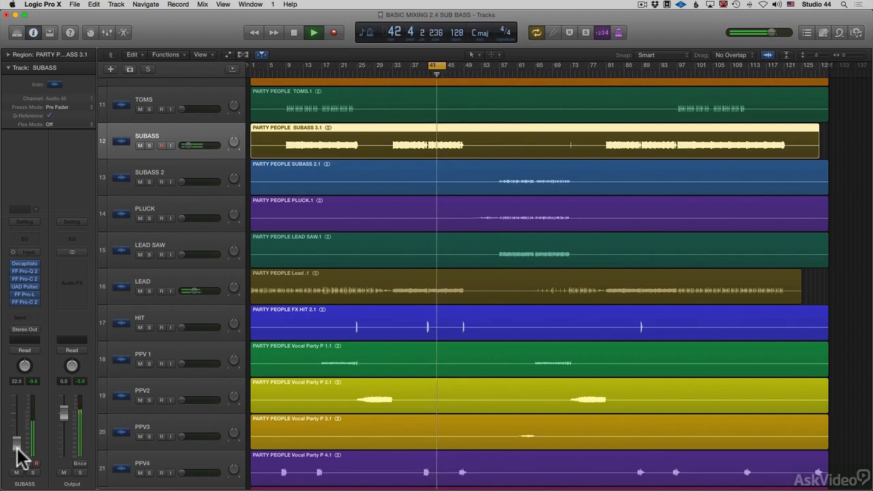
key("space")
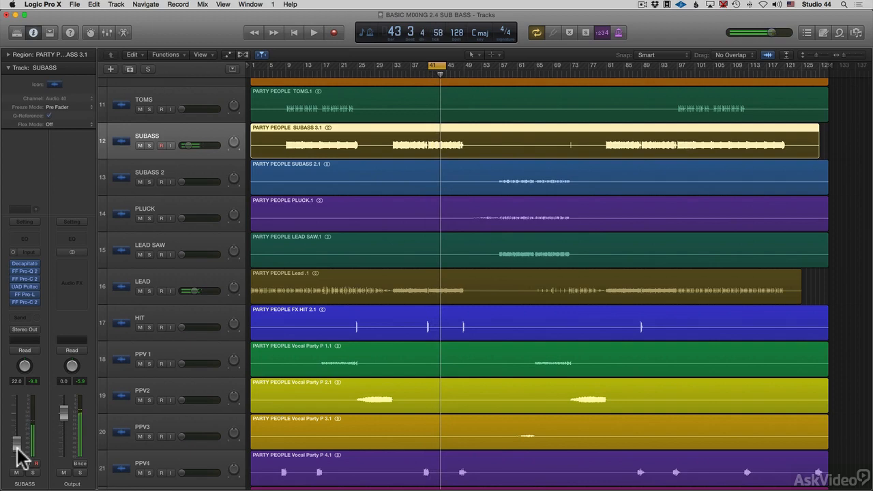